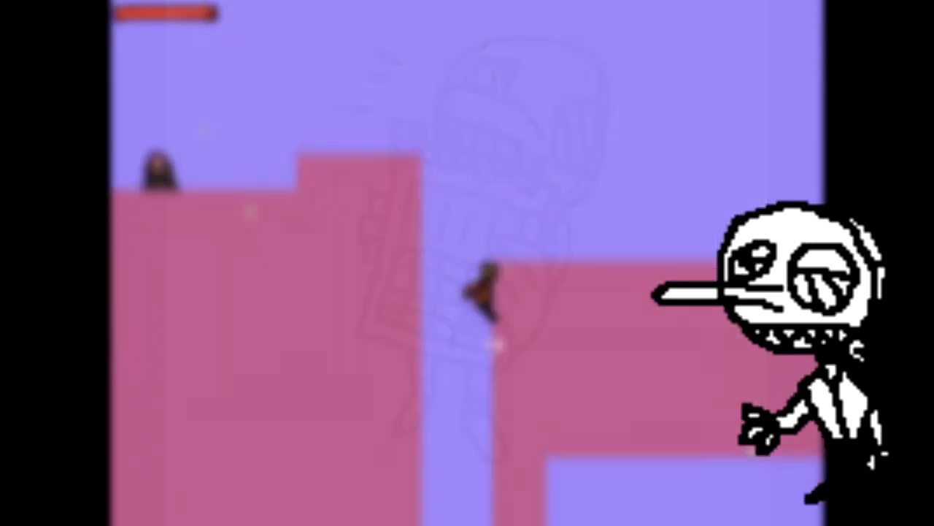
key("Right")
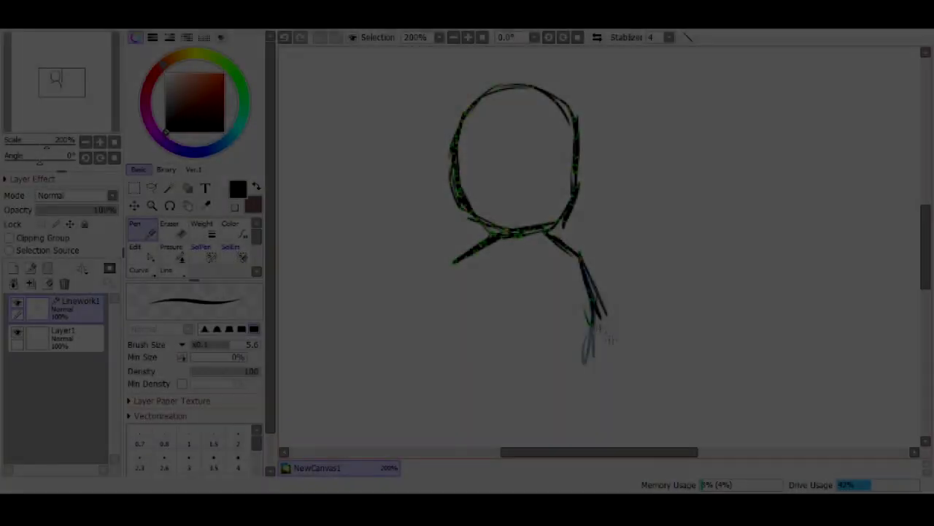
Draw the sloping shoulders and curved lower edge of the bust beneath the oval head outline
left_click_drag(549, 235, 646, 316)
left_click_drag(649, 319, 586, 387)
left_click_drag(535, 241, 584, 381)
mouse_move(503, 232)
left_mouse_down()
mouse_move(413, 322)
mouse_move(478, 361)
mouse_move(551, 372)
mouse_move(584, 343)
mouse_move(535, 241)
left_mouse_up()
key("e")
key("n")
left_click_drag(556, 374, 576, 326)
left_click_drag(536, 358, 597, 295)
left_click_drag(484, 156, 498, 152)
key("ctrl+z")
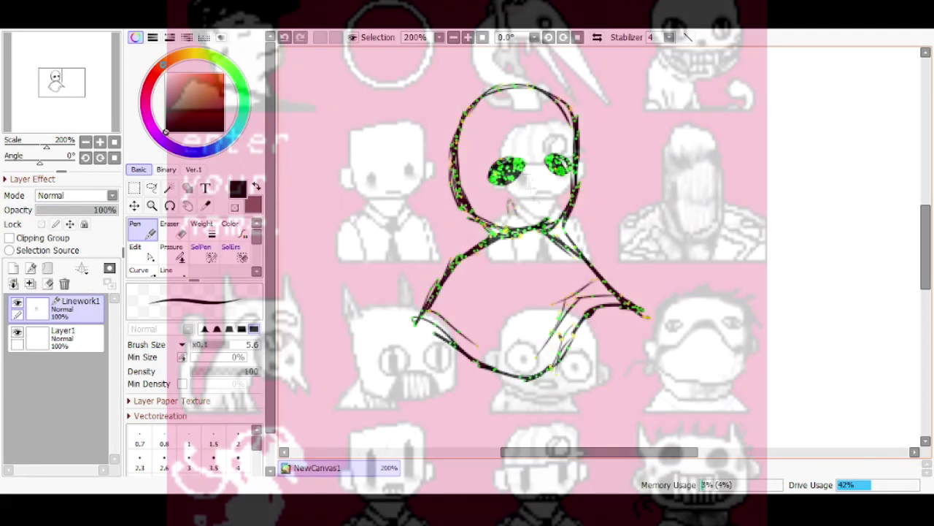
left_click_drag(562, 164, 532, 156)
key("ctrl+z")
Redraw the bust's lower left edge and erase the stray lines around the neck and outline
left_click_drag(413, 323, 441, 337)
key("e")
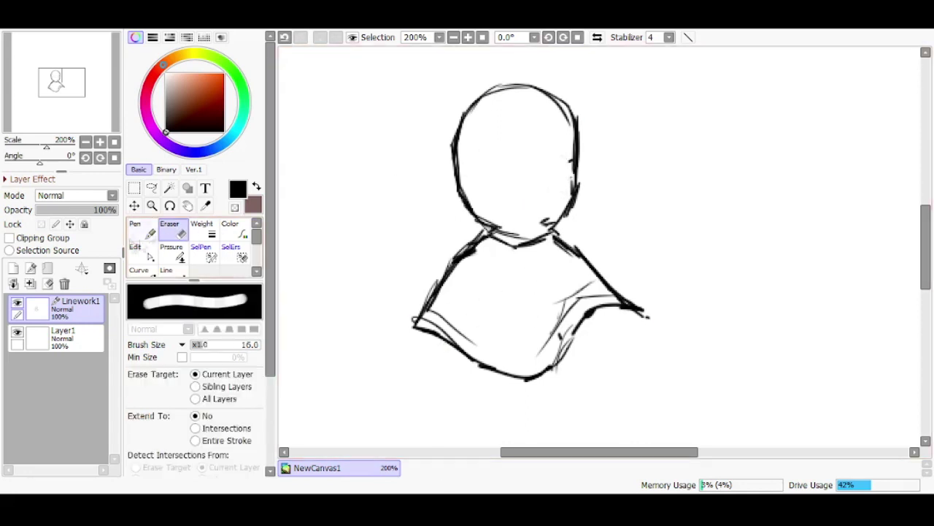
key("n")
Draw jagged eye patches with narrow dark eyes and a row of vertical tooth lines across the lower face
left_click_drag(504, 145, 521, 177)
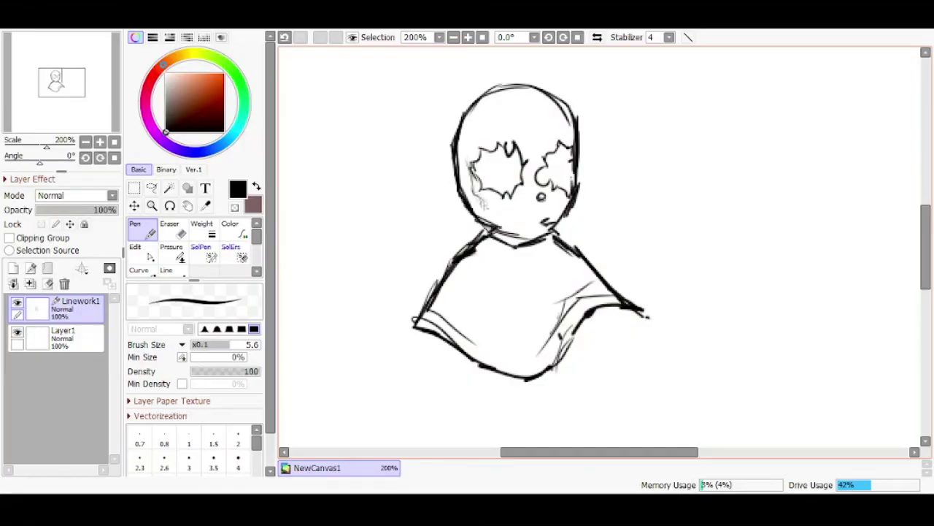
mouse_move(482, 164)
left_mouse_down()
mouse_move(515, 186)
mouse_move(575, 183)
mouse_move(507, 173)
mouse_move(515, 175)
left_mouse_up()
key("ctrl+z")
key("ctrl+z")
key("ctrl+z")
left_click_drag(537, 166, 565, 161)
left_click_drag(482, 173, 514, 176)
mouse_move(487, 203)
left_mouse_down()
mouse_move(512, 228)
mouse_move(563, 219)
left_mouse_up()
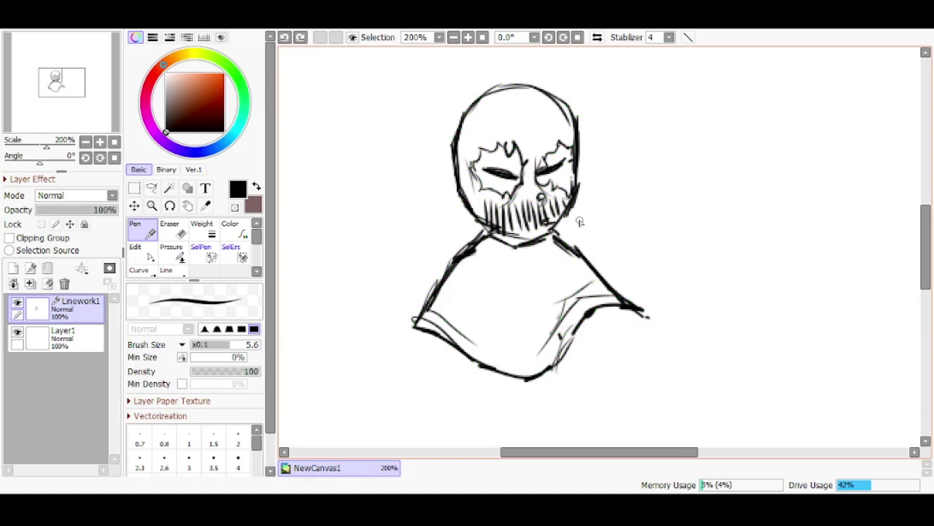
Draw two long ribbed strands hanging from the left side of the head down to the shoulder
left_click_drag(466, 126, 431, 256)
left_click_drag(462, 146, 473, 259)
left_click_drag(467, 123, 460, 181)
key("e")
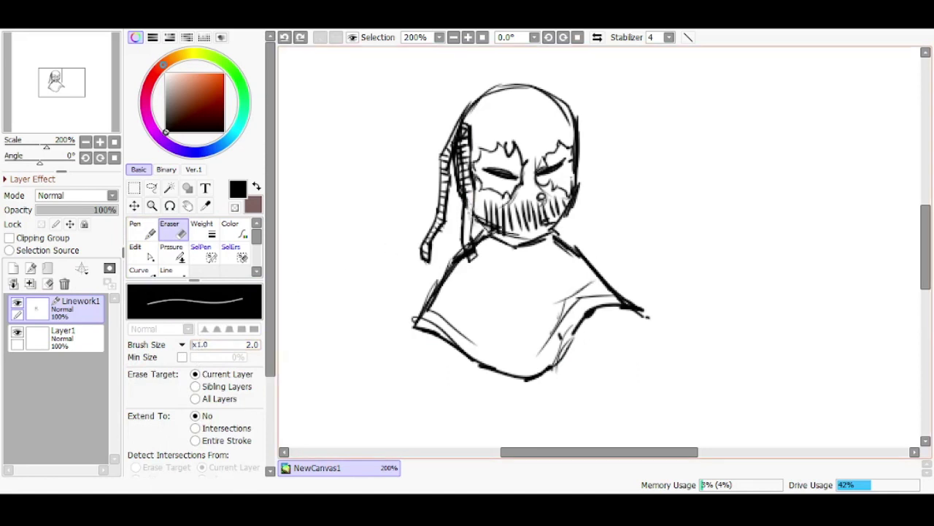
key("n")
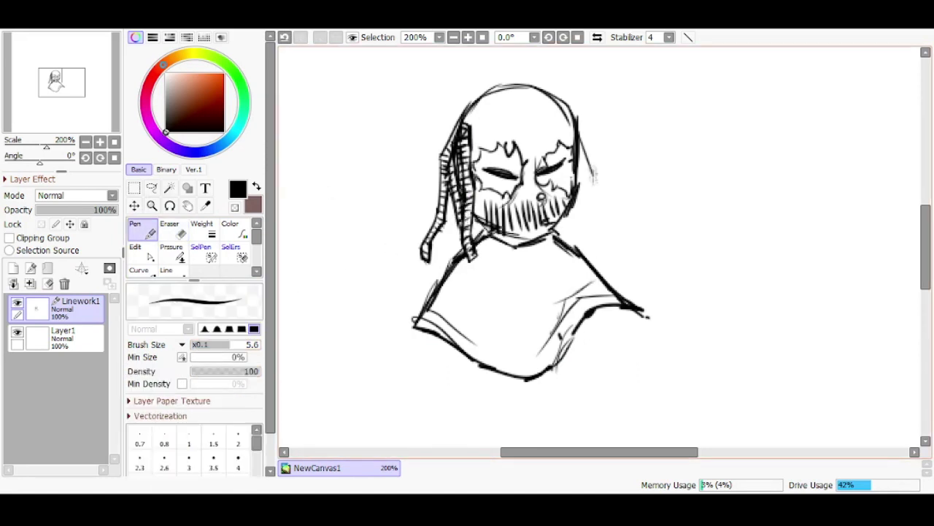
Draw a ribbed strand hanging from the right side of the head to shoulder height
left_click_drag(592, 186, 600, 242)
key("ctrl+z")
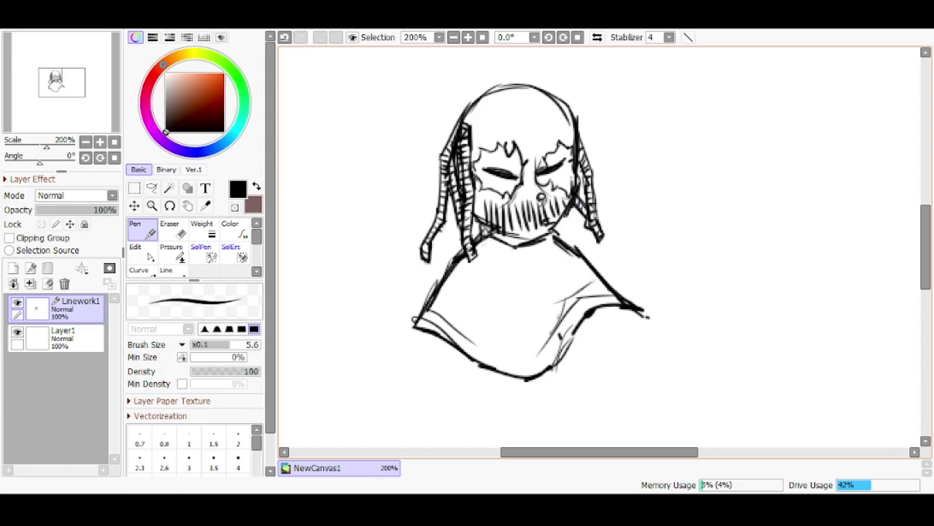
key("ctrl+z")
key("ctrl+z")
key("ctrl+y")
Draw a skeletal face with round hatched eyes, two rows of teeth and a jaw with the neck below
left_click_drag(546, 259, 540, 178)
left_click_drag(531, 209, 521, 116)
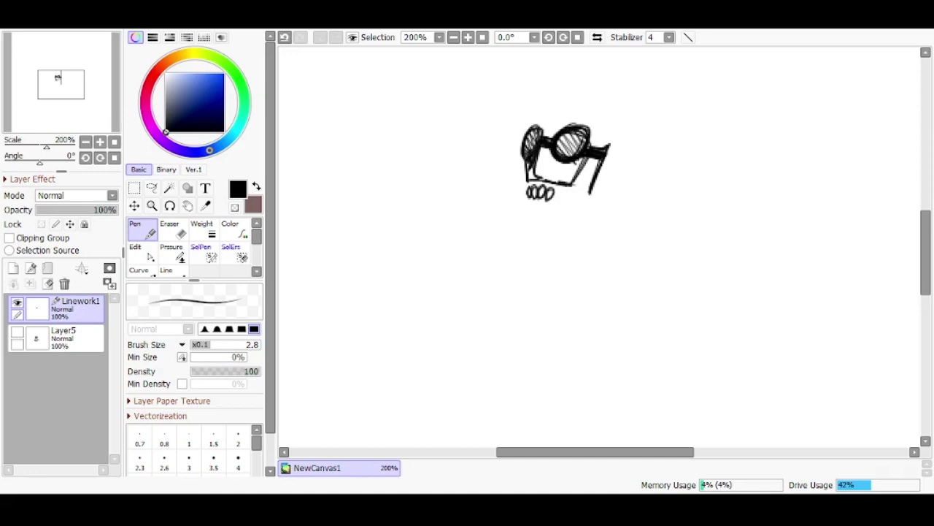
left_click_drag(556, 190, 583, 234)
left_click_drag(540, 213, 559, 224)
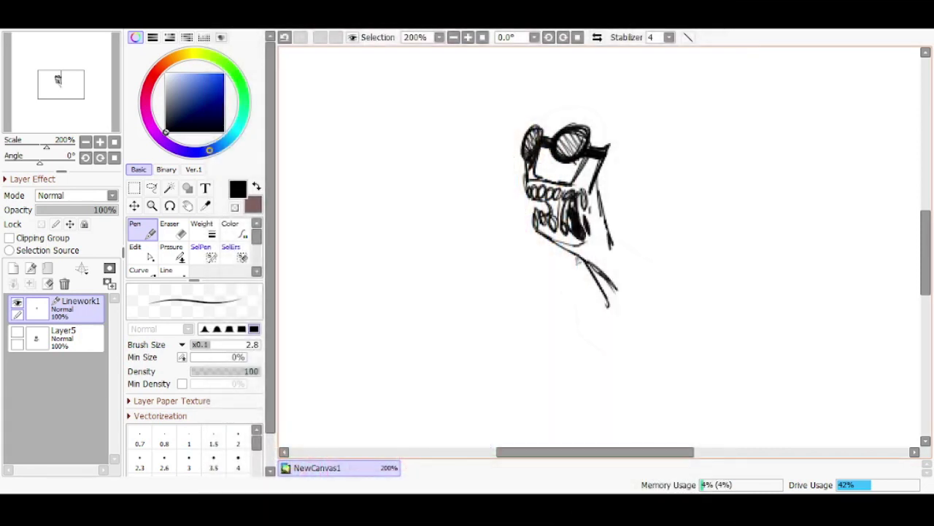
Build up the gaunt coat-wearing figure, extending the linework below the coat hem
key("e")
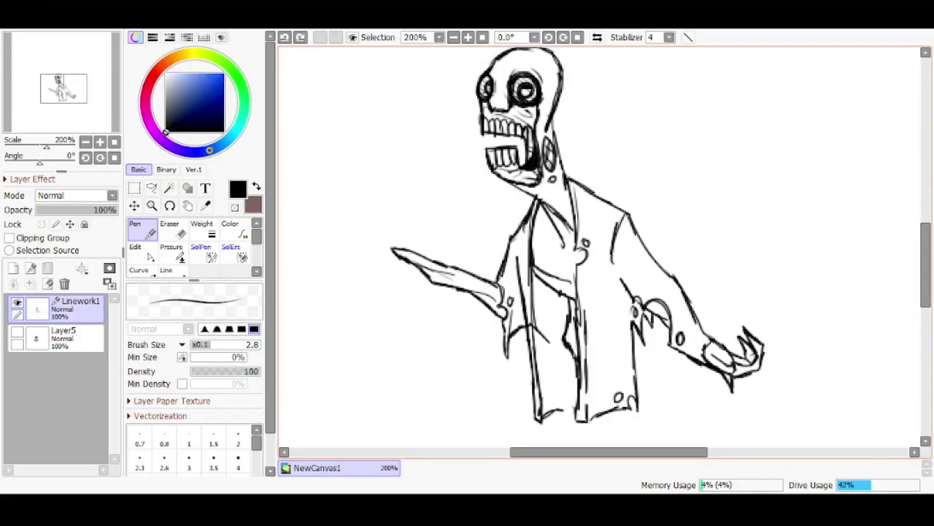
scroll(599, 241, "down", 1)
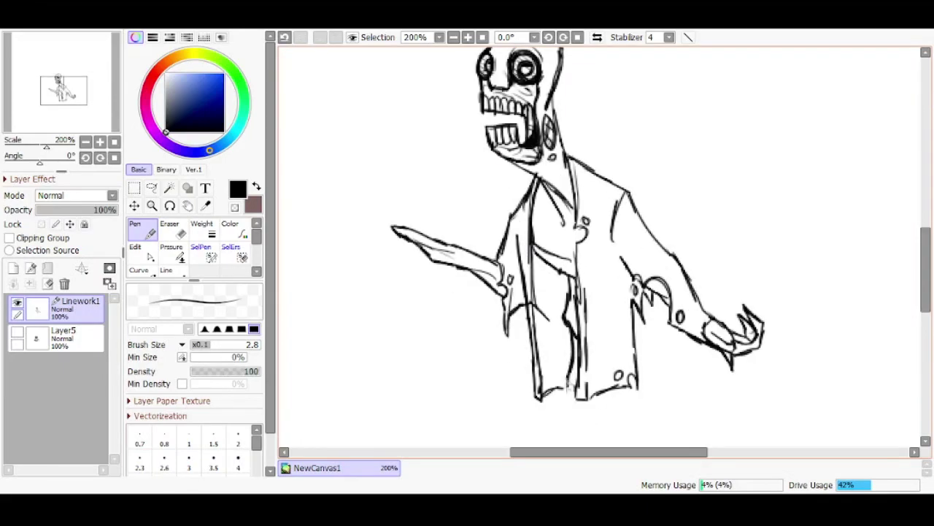
scroll(489, 52, "down", 1)
left_click_drag(595, 338, 626, 367)
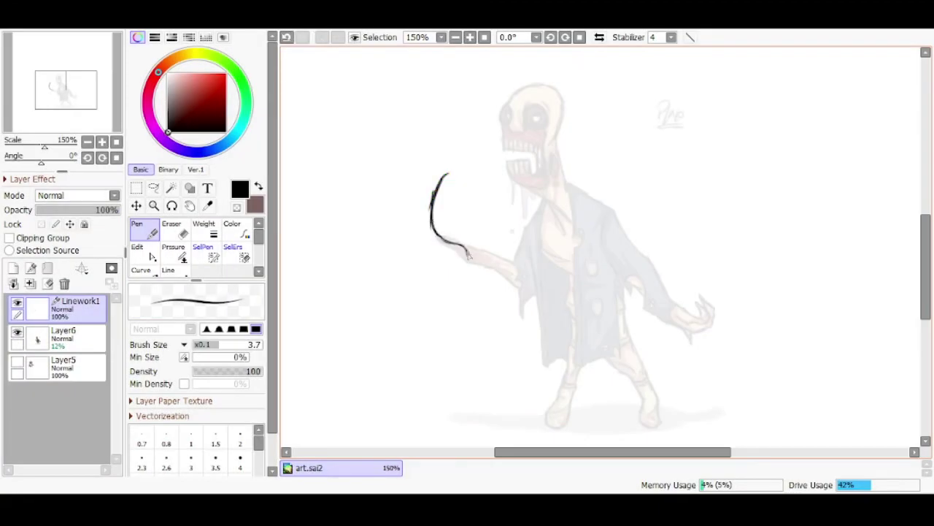
Draw a rounded skull with two large oval eye sockets and upper teeth beside the faded figure
left_click_drag(443, 174, 505, 188)
mouse_move(456, 203)
left_mouse_down()
mouse_move(441, 223)
mouse_move(457, 203)
left_mouse_up()
mouse_move(492, 205)
left_mouse_down()
mouse_move(485, 221)
mouse_move(492, 205)
left_mouse_up()
mouse_move(454, 207)
left_mouse_down()
mouse_move(458, 249)
mouse_move(501, 245)
left_mouse_up()
key("ctrl+z")
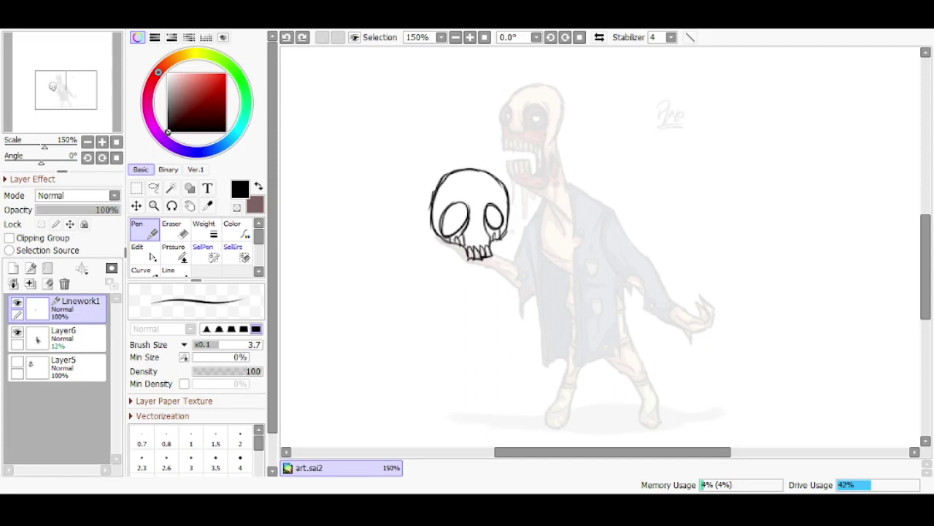
mouse_move(441, 237)
left_mouse_down()
mouse_move(448, 254)
mouse_move(483, 271)
left_mouse_up()
left_click_drag(472, 255, 496, 271)
key("ctrl+z")
key("ctrl+z")
Draw the small body's arms and sides under the skull, and erase the overlapping lines across the skull's lower part
mouse_move(441, 238)
left_mouse_down()
mouse_move(489, 256)
mouse_move(443, 272)
mouse_move(435, 318)
left_mouse_up()
left_click_drag(499, 248, 502, 297)
left_click_drag(511, 272, 517, 309)
key("ctrl+z")
left_click_drag(436, 318, 457, 346)
key("e")
mouse_move(432, 234)
left_mouse_down()
mouse_move(474, 164)
mouse_move(511, 227)
left_mouse_up()
key("n")
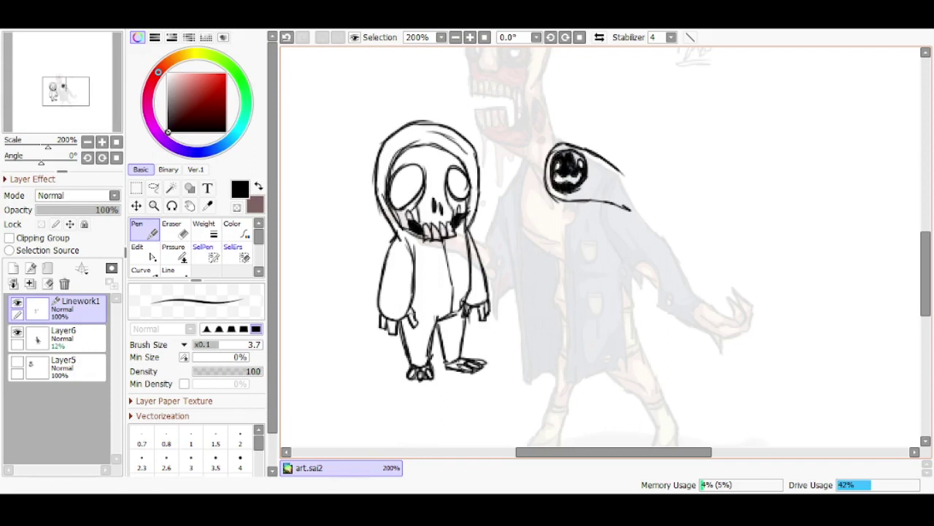
Extend the round-faced creature's tapering body with dangling limbs below its rear end
mouse_move(622, 174)
left_mouse_down()
mouse_move(654, 194)
mouse_move(631, 211)
mouse_move(679, 303)
left_mouse_up()
mouse_move(664, 238)
left_mouse_down()
mouse_move(688, 271)
mouse_move(703, 258)
mouse_move(698, 300)
mouse_move(706, 296)
mouse_move(679, 303)
left_mouse_up()
mouse_move(629, 219)
left_mouse_down()
mouse_move(615, 279)
mouse_move(661, 237)
mouse_move(679, 235)
mouse_move(686, 197)
mouse_move(716, 203)
mouse_move(675, 194)
mouse_move(717, 196)
left_mouse_up()
key("ctrl+z")
key("ctrl+z")
Draw the two connecting lines behind the creature's front limbs and start its hind section
left_click_drag(651, 197, 723, 195)
mouse_move(691, 241)
left_mouse_down()
mouse_move(723, 235)
mouse_move(741, 264)
left_mouse_up()
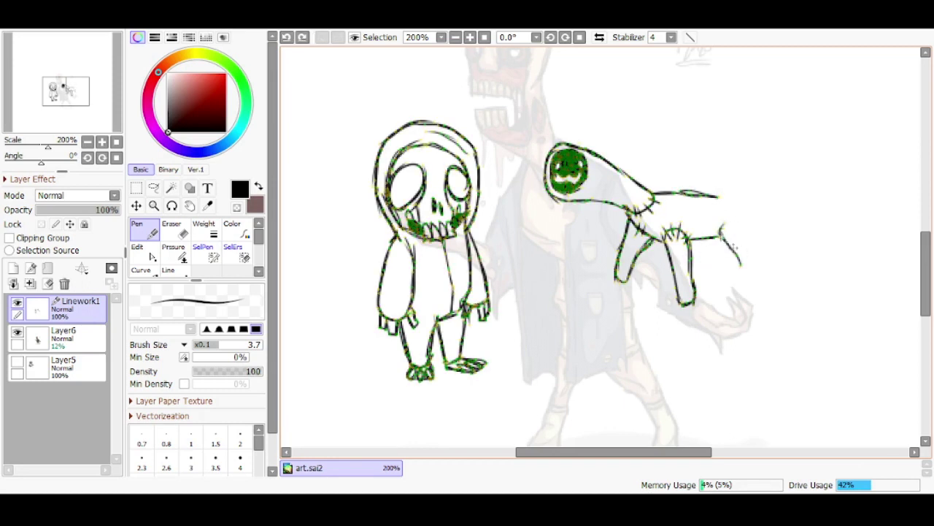
key("ctrl+z")
left_click_drag(719, 230, 759, 273)
left_click_drag(719, 216, 738, 241)
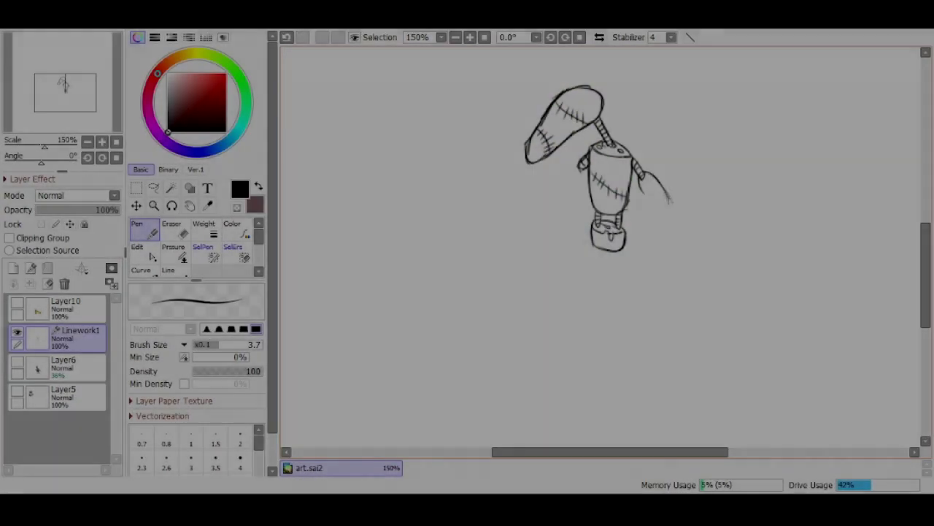
Draw the stitched puppet's forearm, fingered hand and upper legs below the pelvis
mouse_move(660, 179)
left_mouse_down()
mouse_move(656, 209)
mouse_move(673, 207)
mouse_move(656, 231)
left_mouse_up()
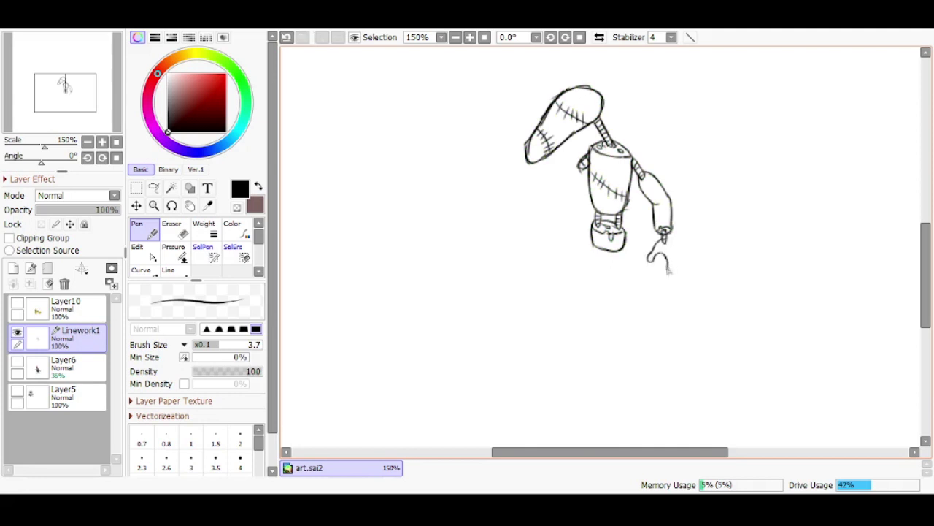
left_click_drag(686, 259, 668, 247)
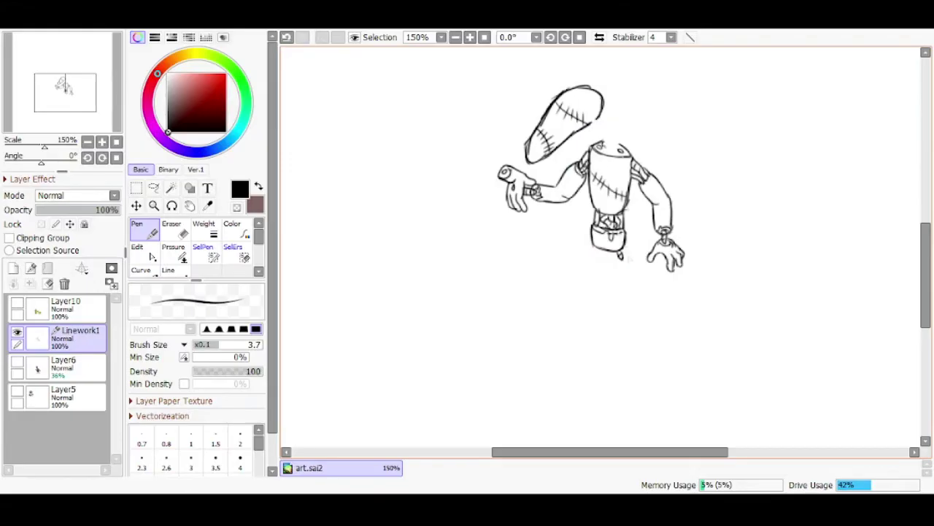
mouse_move(600, 252)
left_mouse_down()
mouse_move(596, 289)
mouse_move(608, 254)
mouse_move(626, 286)
left_mouse_up()
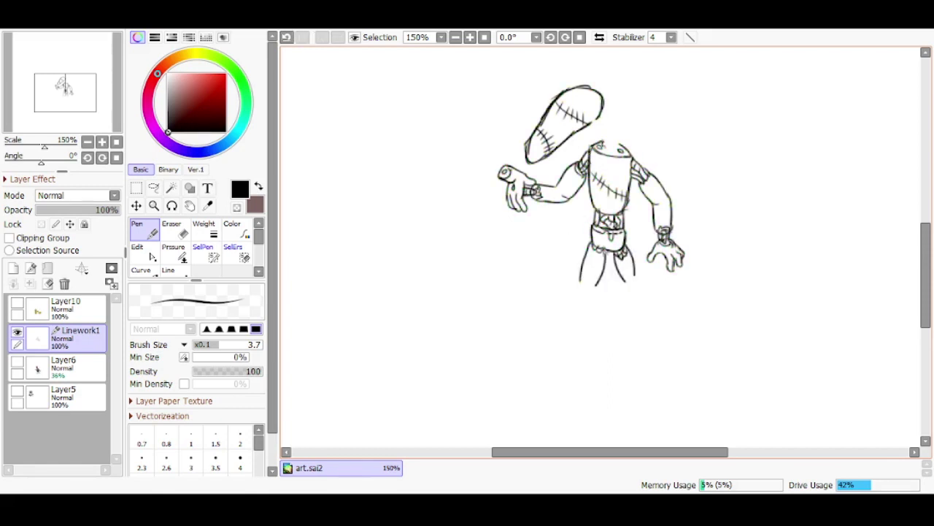
Draw the puppet's right-side lower leg ending in a toed foot, undoing the stray strokes
mouse_move(619, 299)
left_mouse_down()
mouse_move(657, 310)
mouse_move(620, 302)
left_mouse_up()
key("ctrl+z")
mouse_move(632, 270)
left_mouse_down()
mouse_move(647, 312)
mouse_move(642, 296)
mouse_move(612, 292)
mouse_move(634, 306)
left_mouse_up()
key("ctrl+z")
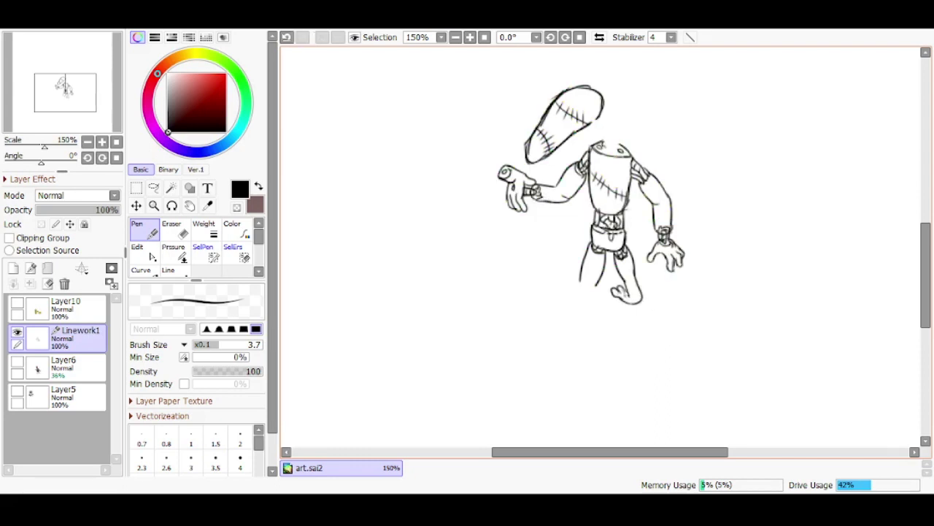
Draw the puppet's left-side lower leg and toed foot, clean up its outline and add stitches across the shin
left_click_drag(578, 282, 606, 313)
key("ctrl+z")
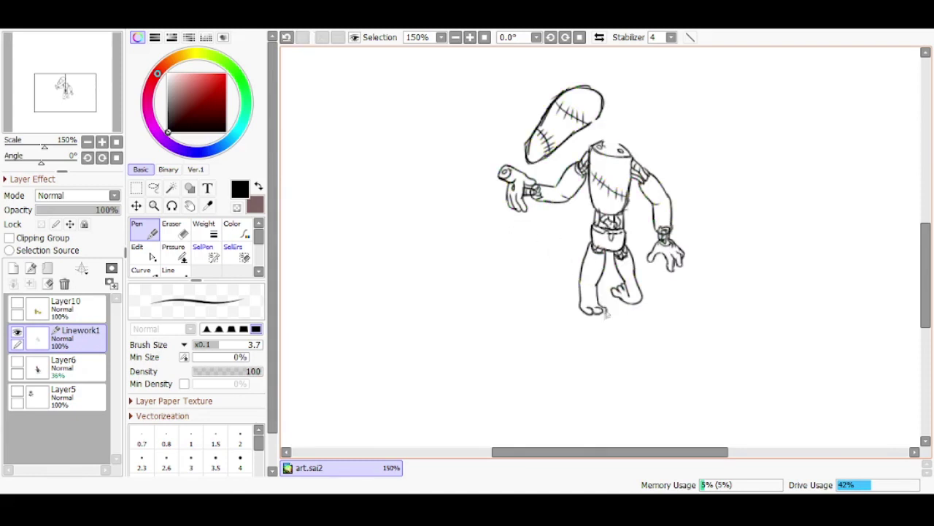
key("e")
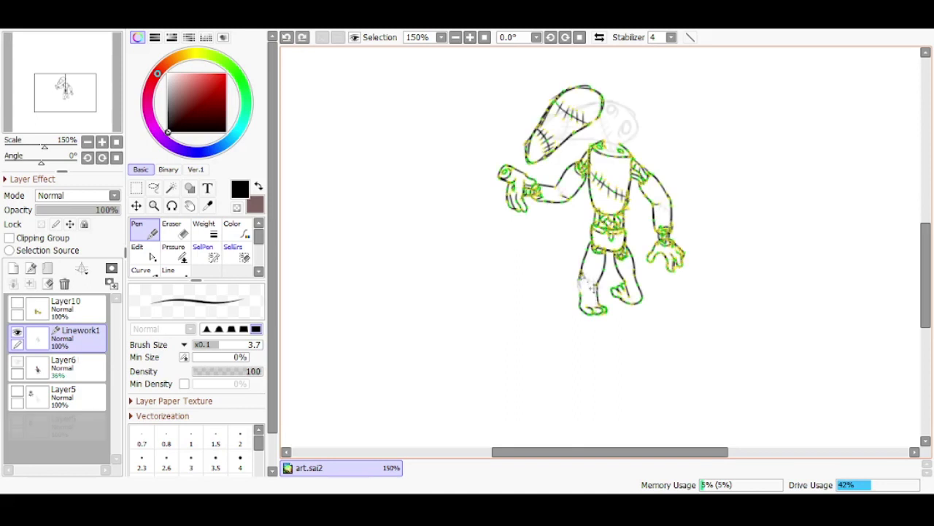
key("n")
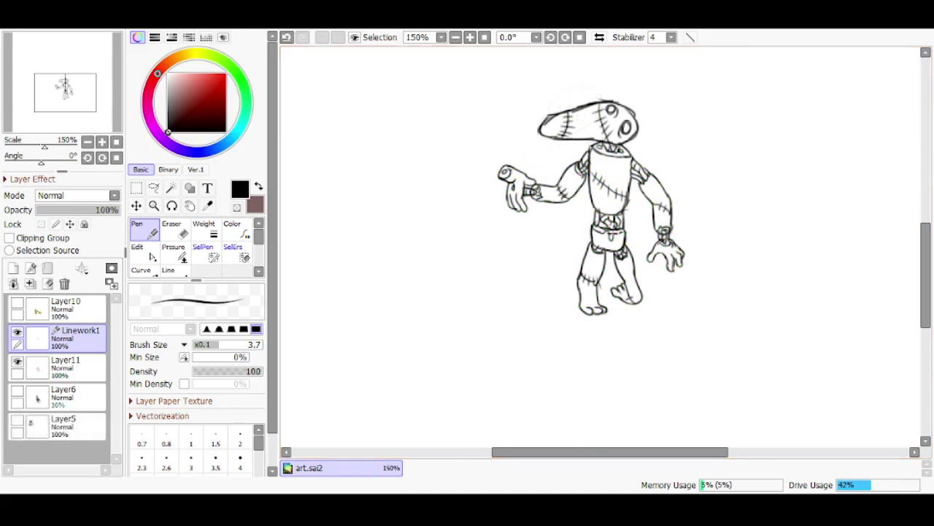